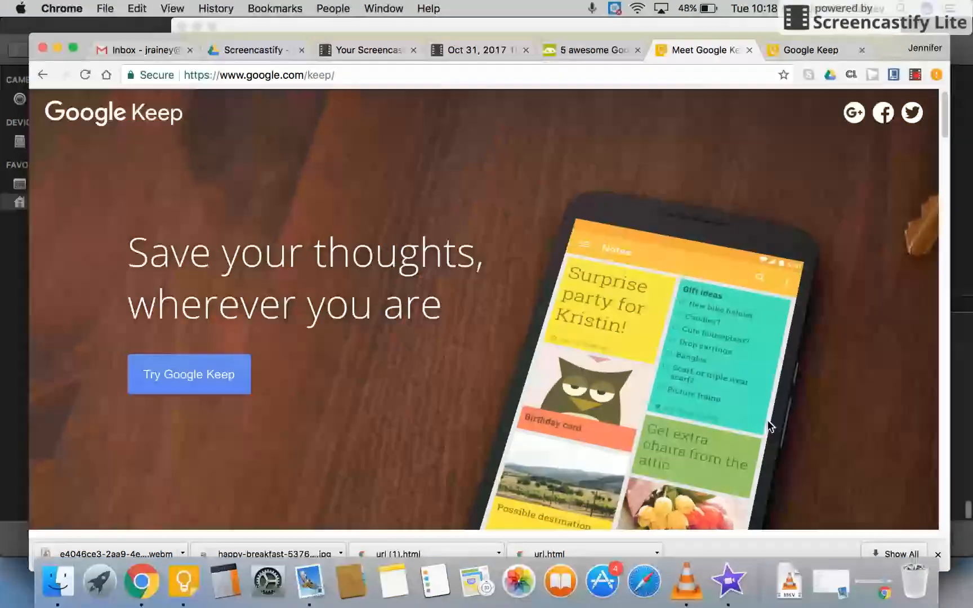
View the installed Google Keep desktop app and its notes, and return to the Chrome browser
left_click(93, 592)
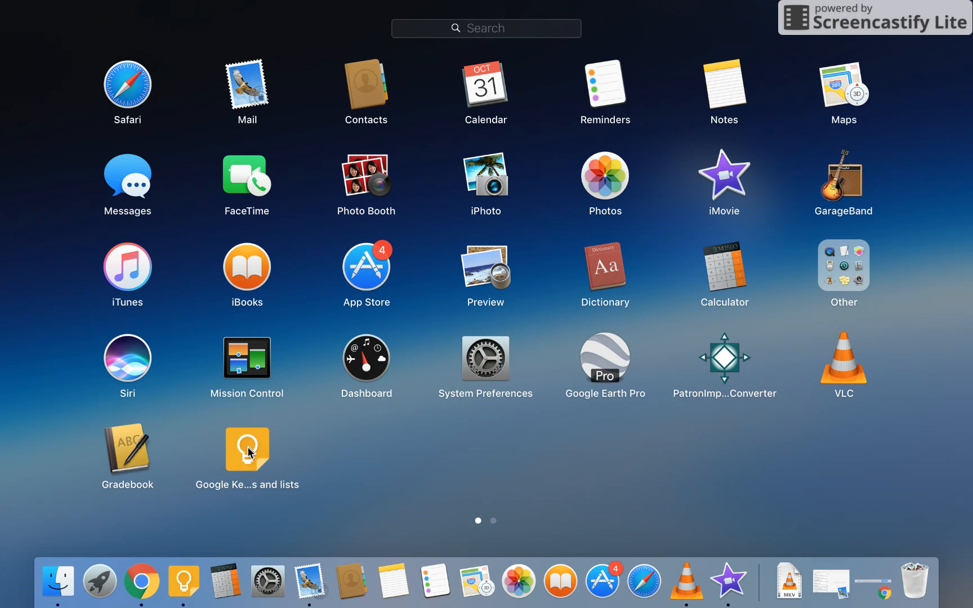
mouse_move(254, 452)
left_mouse_down()
mouse_move(368, 527)
mouse_move(385, 583)
mouse_move(301, 485)
mouse_move(257, 451)
left_mouse_up()
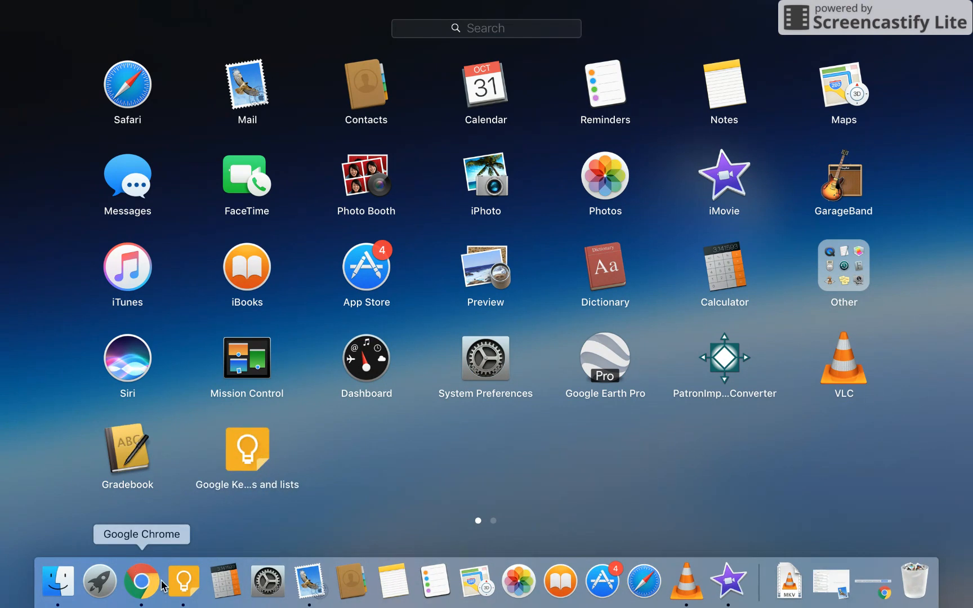
left_click(186, 587)
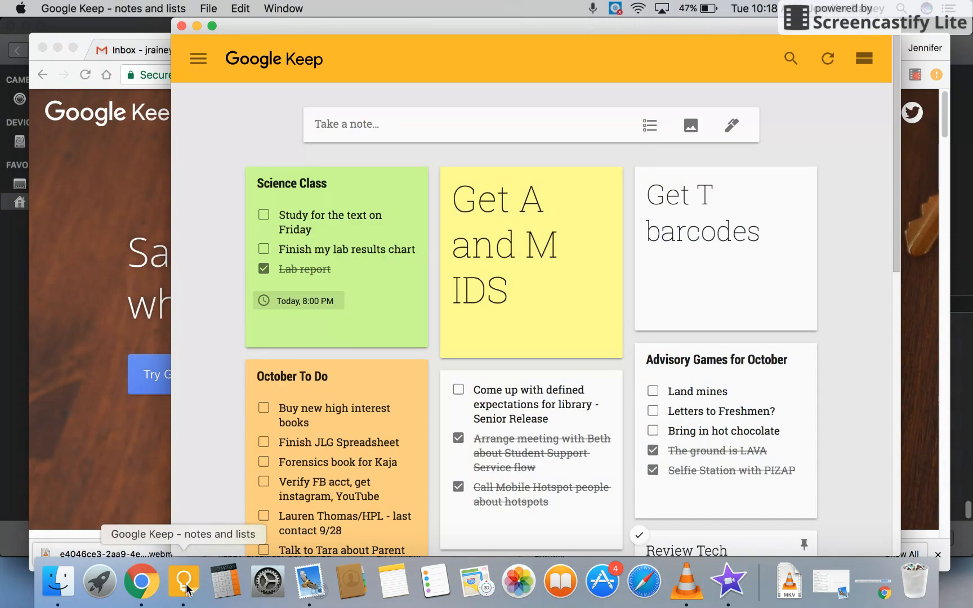
left_click(101, 510)
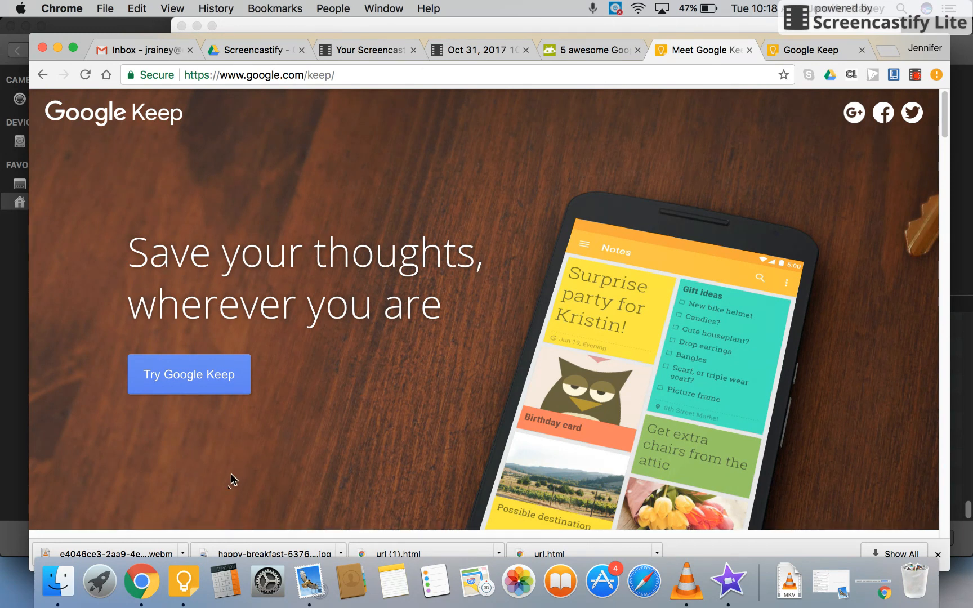
In web Google Keep, save an untitled text note reading "Remember to get", the person's first name, and "a birthday balloon!"
left_click(817, 51)
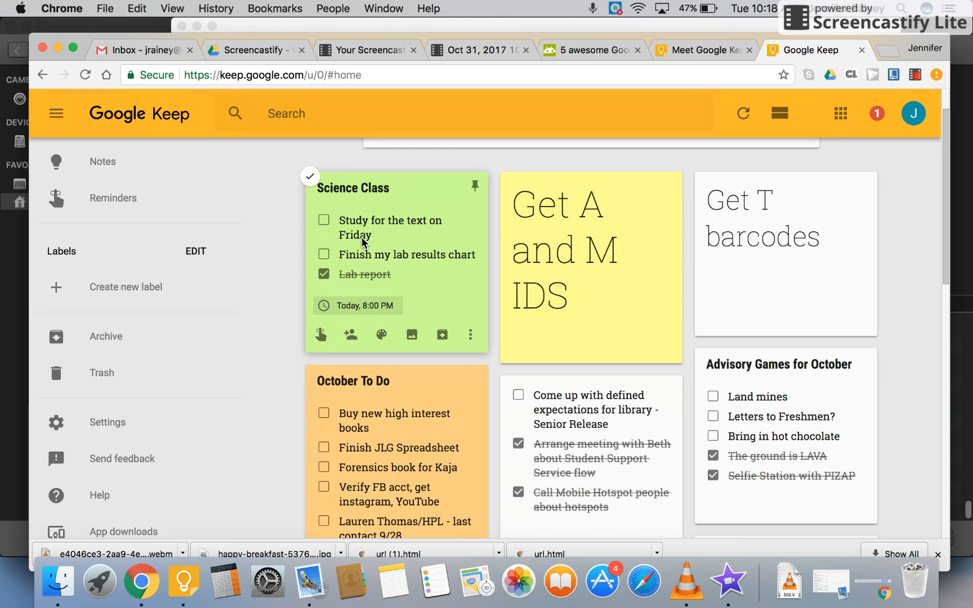
scroll(432, 250, "up", 2)
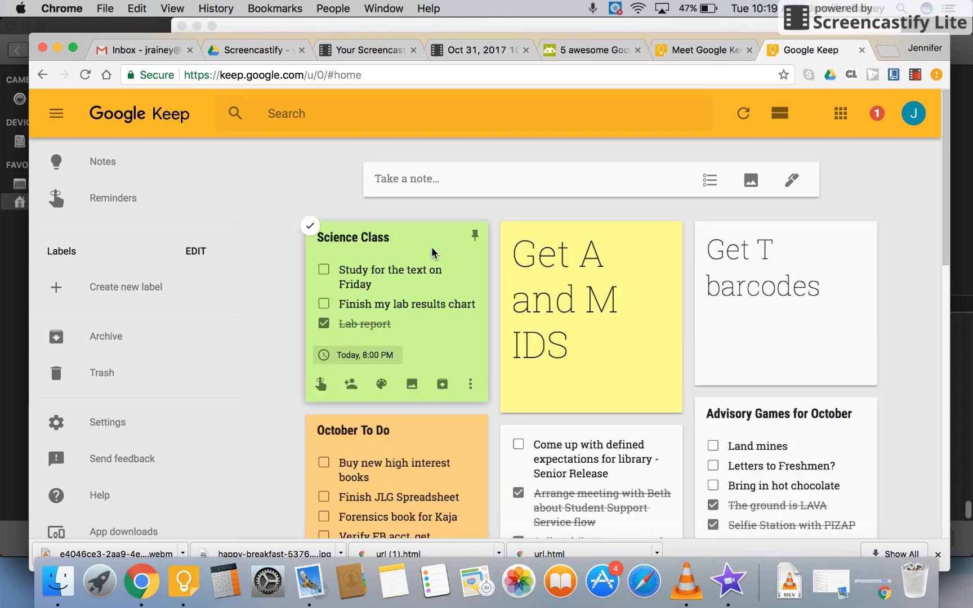
left_click(398, 176)
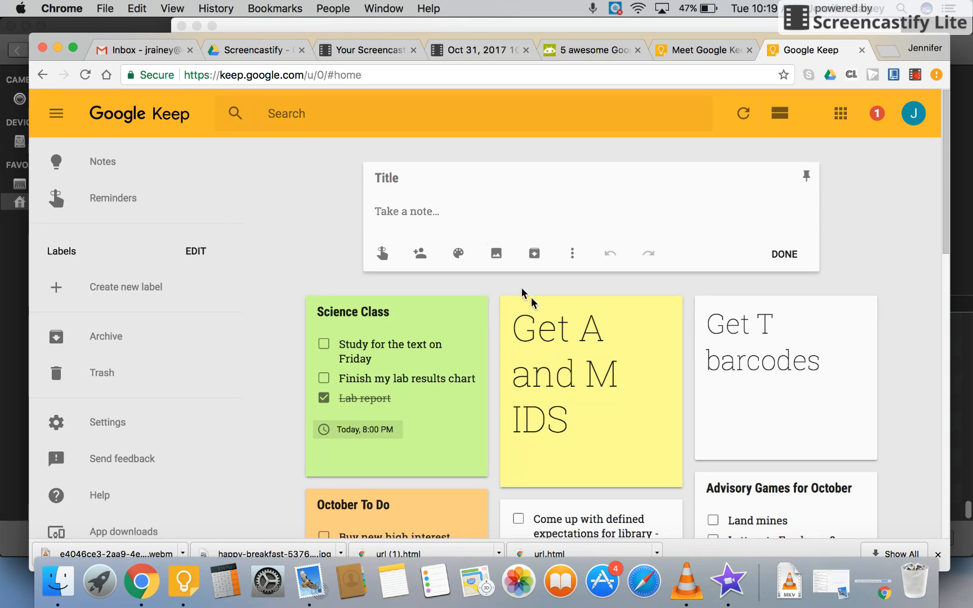
mouse_move(455, 241)
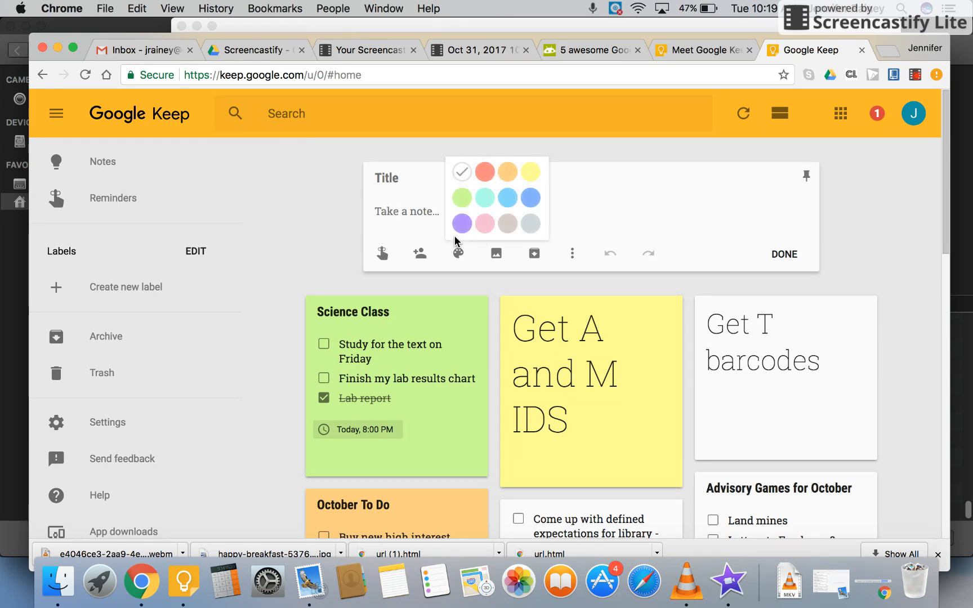
type("Remember to ")
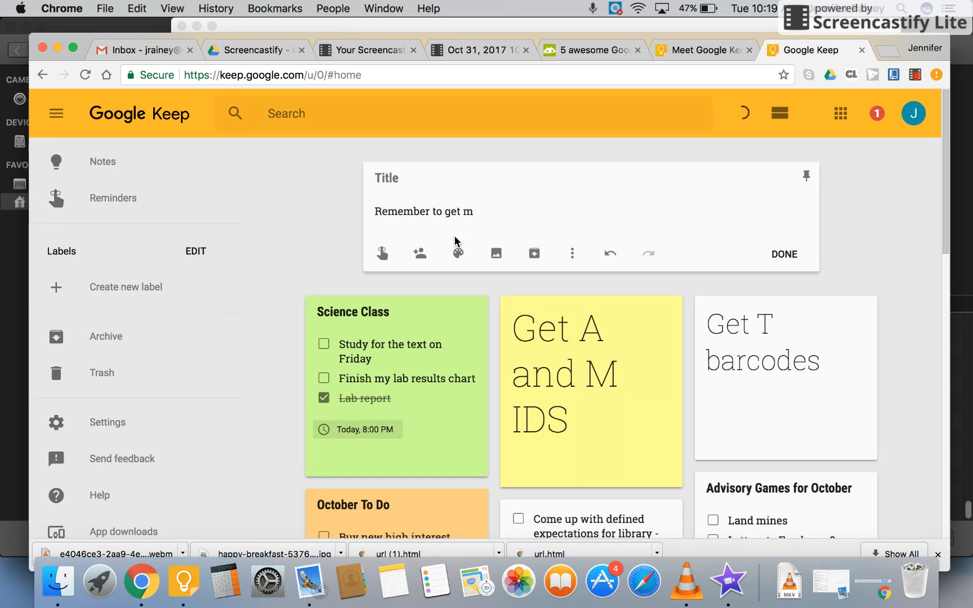
type("get Mary")
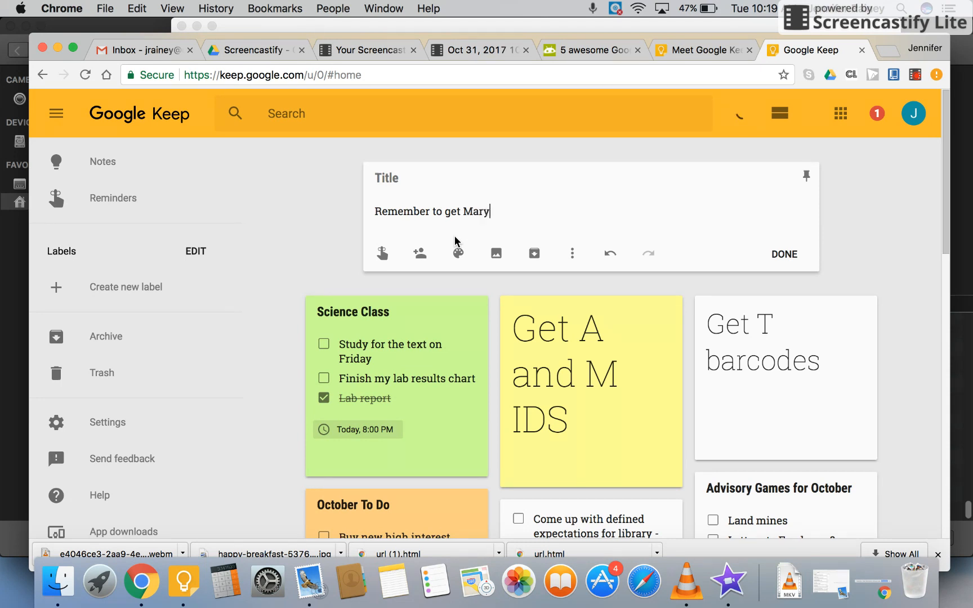
type(" a br")
type("rthd")
type("ay ball")
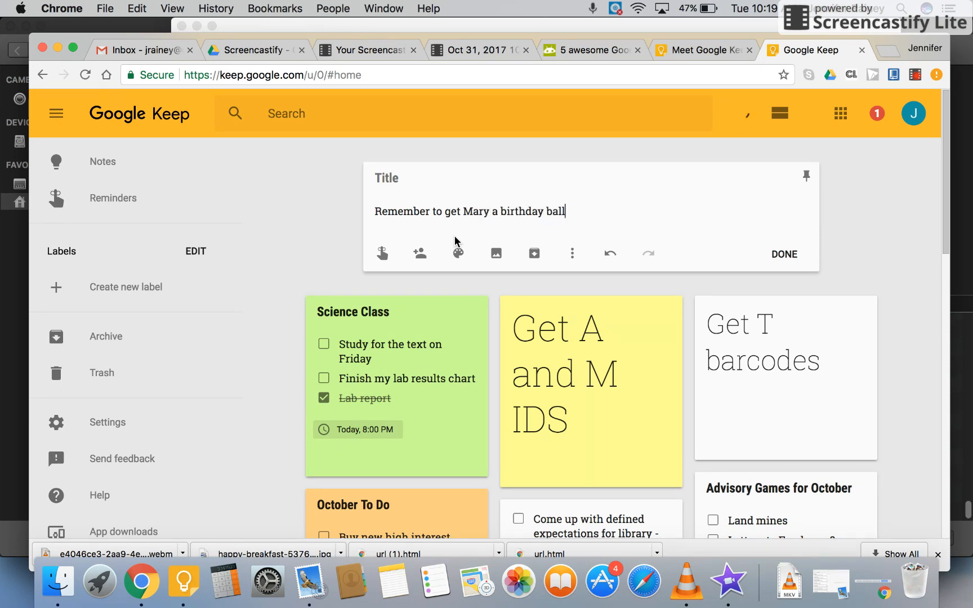
type("oon!")
key("Return")
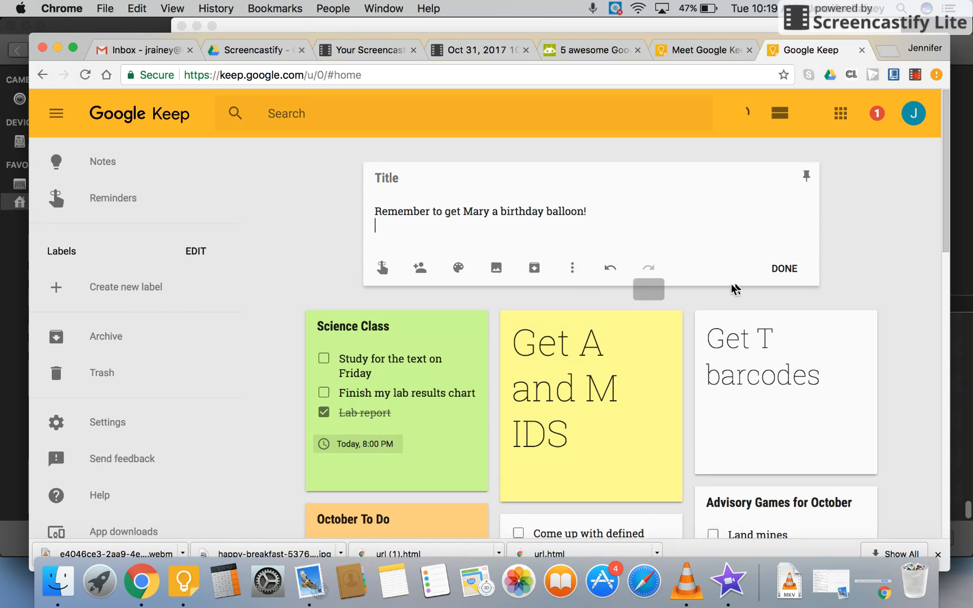
left_click(784, 269)
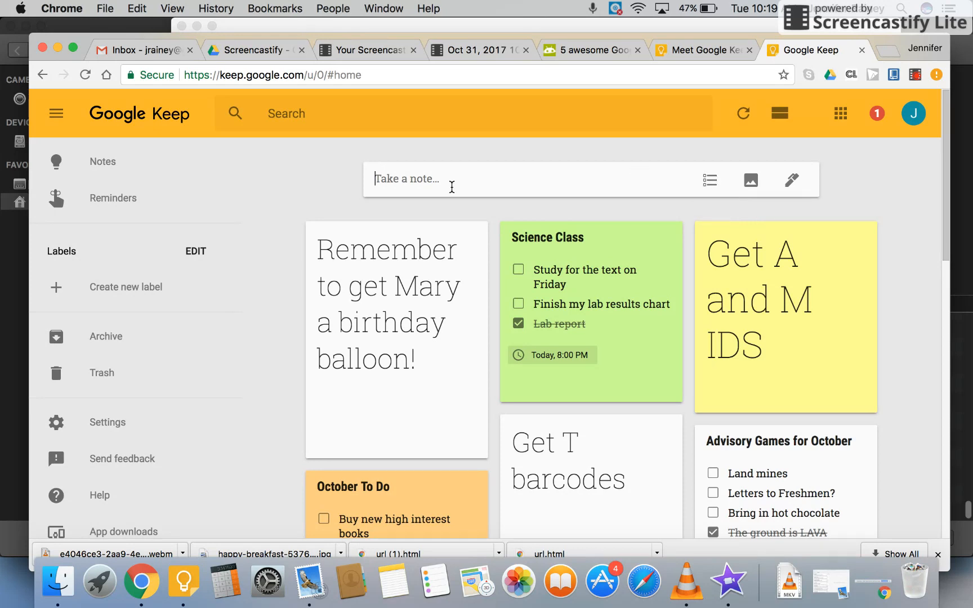
Start a new checklist note titled "Spanish" with the first item "Finish project about conversation"
left_click(711, 181)
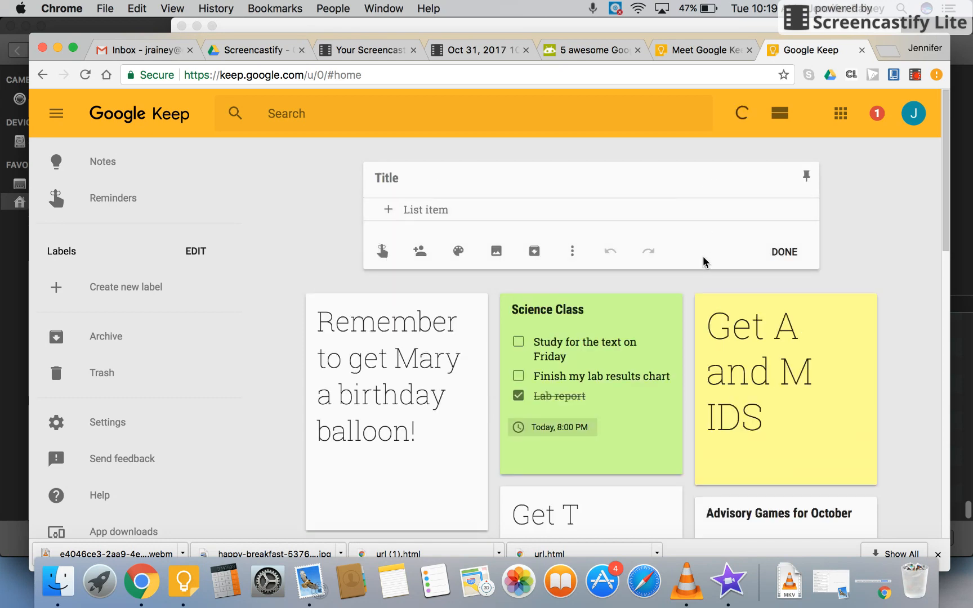
left_click(402, 182)
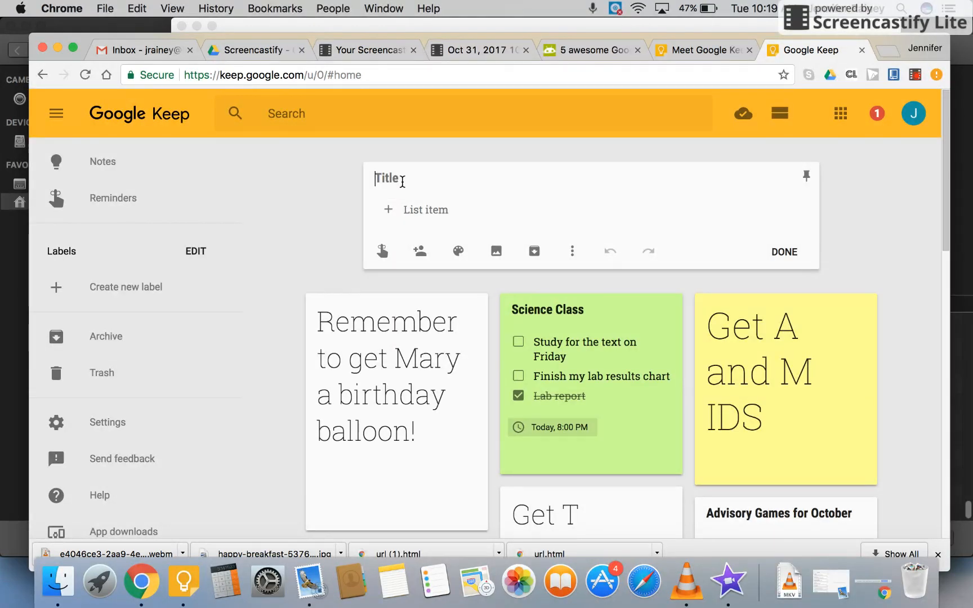
type("Span")
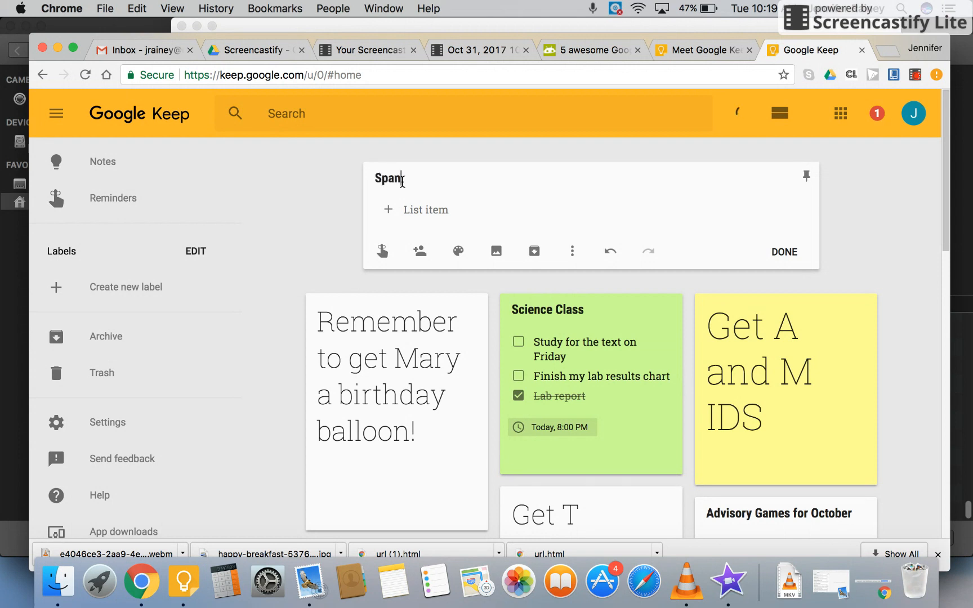
type("ish")
left_click(408, 211)
type("Fin")
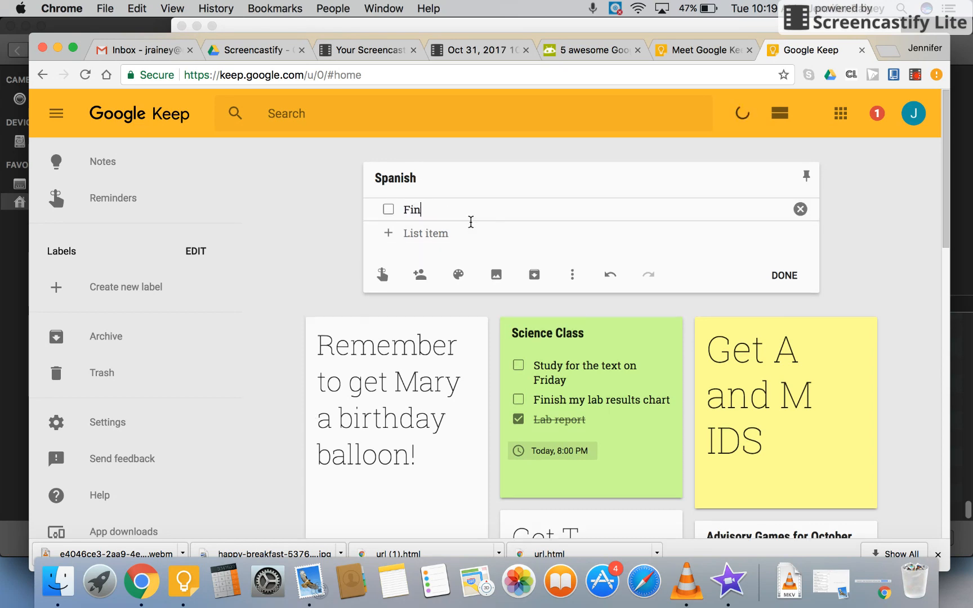
type("ish project abo")
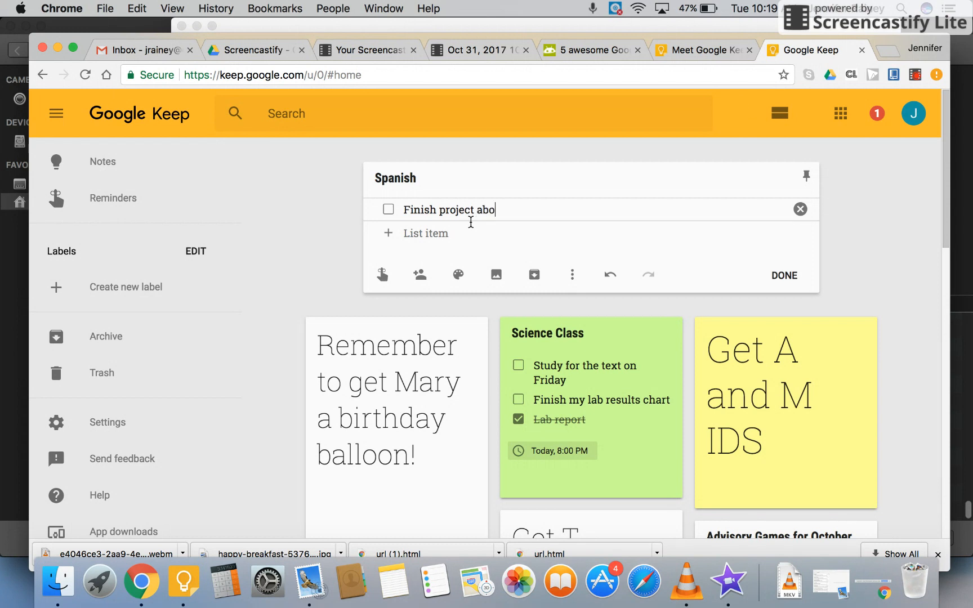
type("ut conversation")
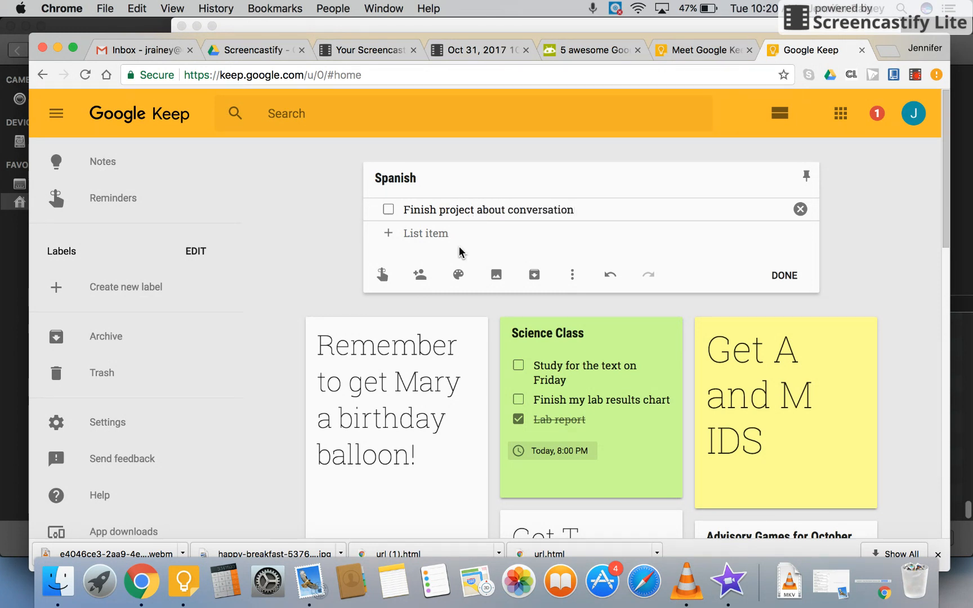
Add the items "Study for the quiz on Tuesday" and "Finish report on Dia de los Muertos" to the Spanish checklist
left_click(420, 234)
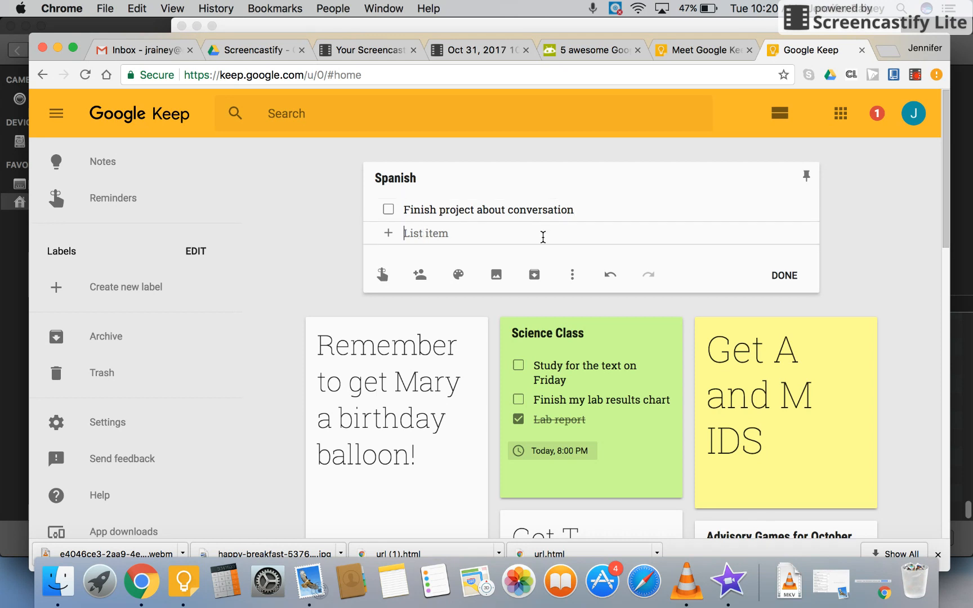
type("Studen")
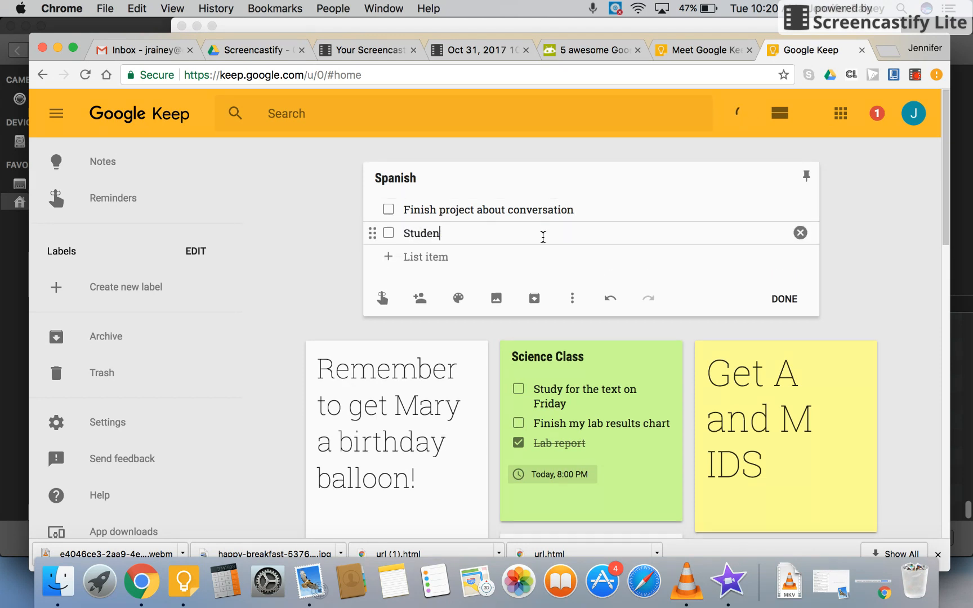
type("t for the quiz o")
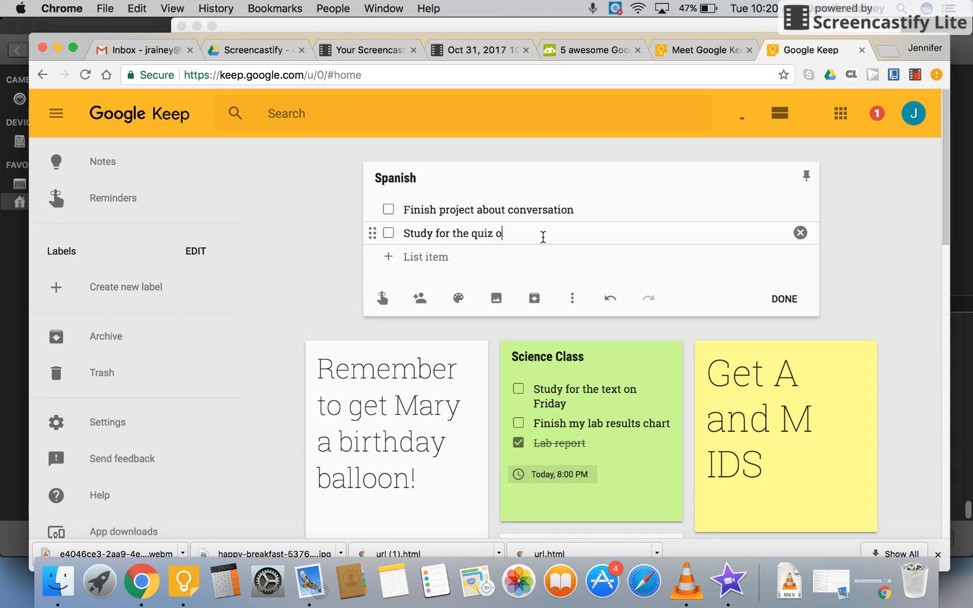
type("n Tuesday")
left_click(428, 262)
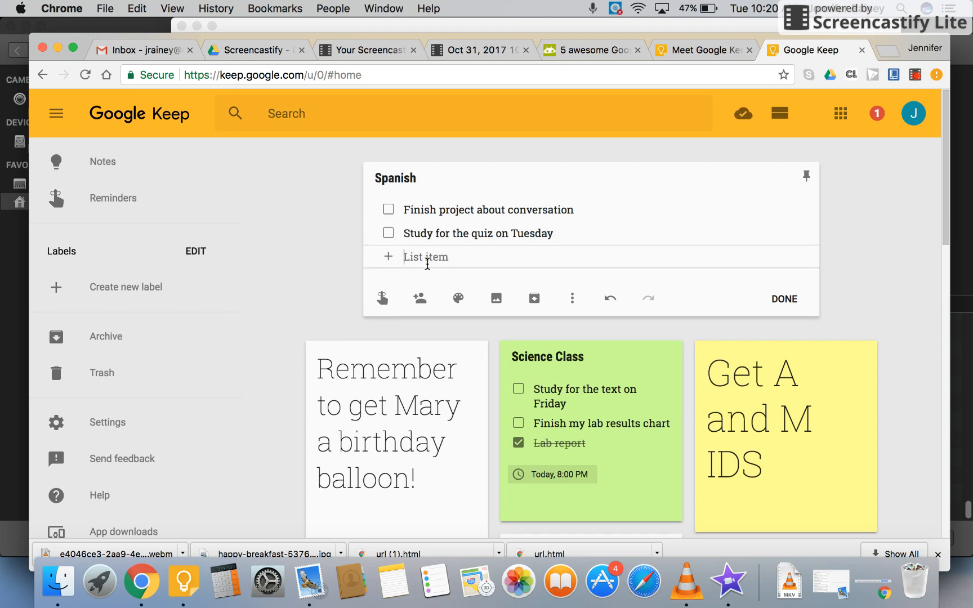
type("Finish ")
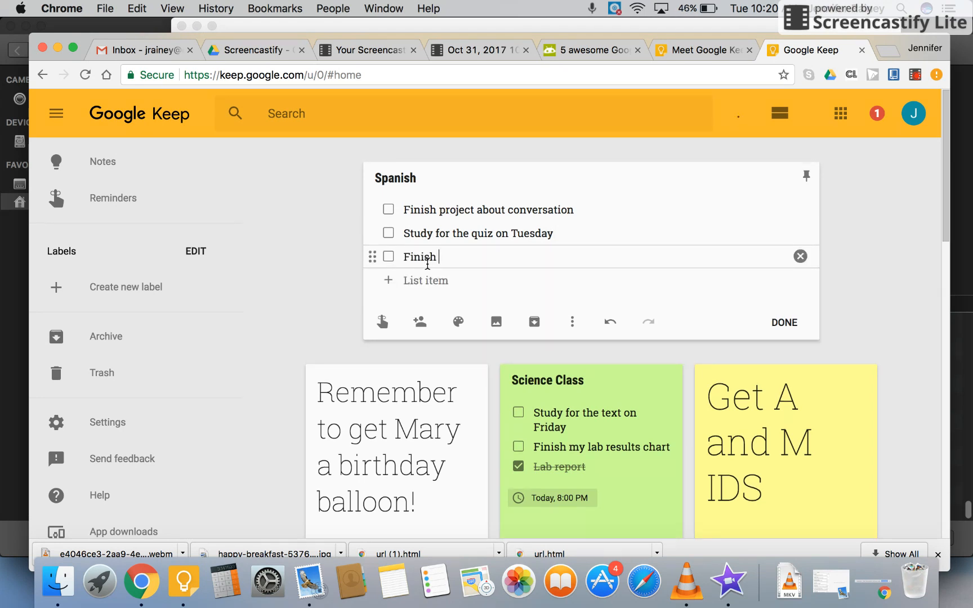
type("report on")
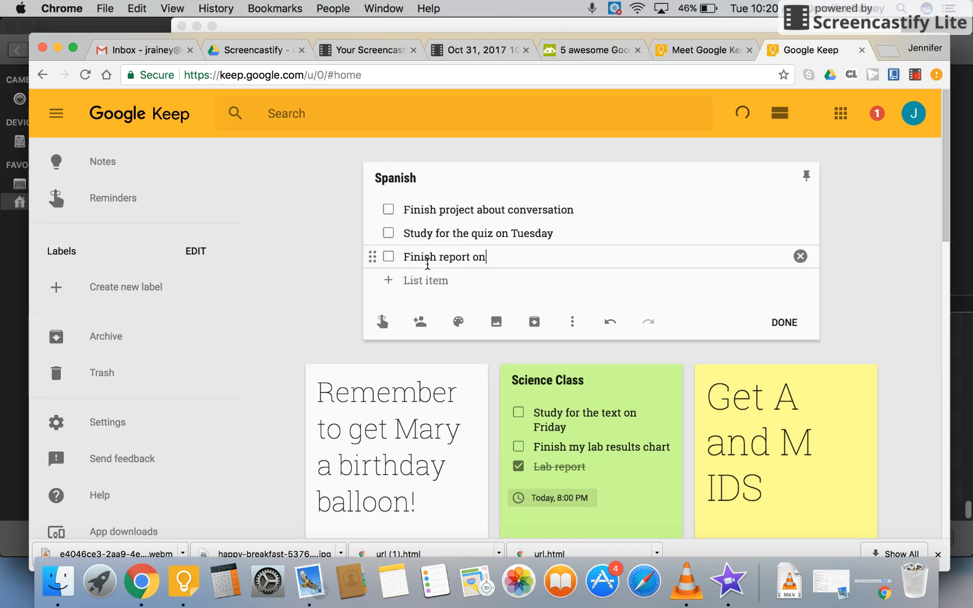
type(" Dia de los Muertos")
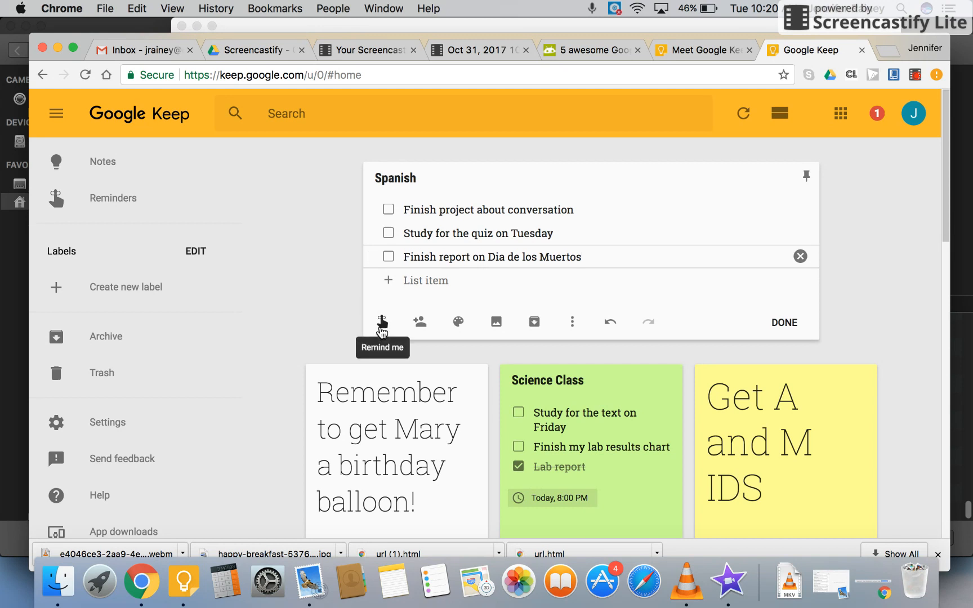
Start a custom date and time reminder for the Spanish checklist and set its date to Nov 6, 2017
left_click(382, 323)
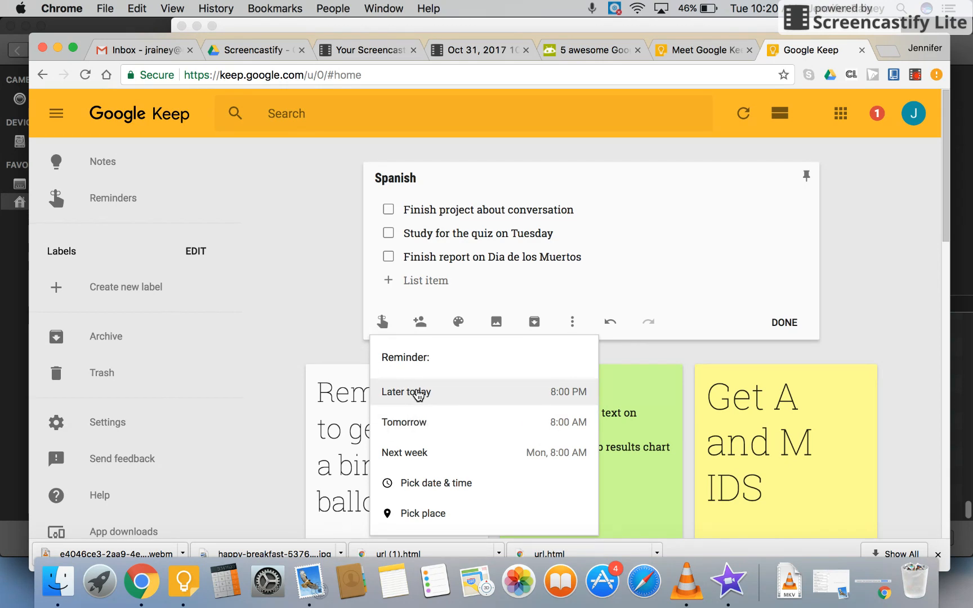
left_click(423, 483)
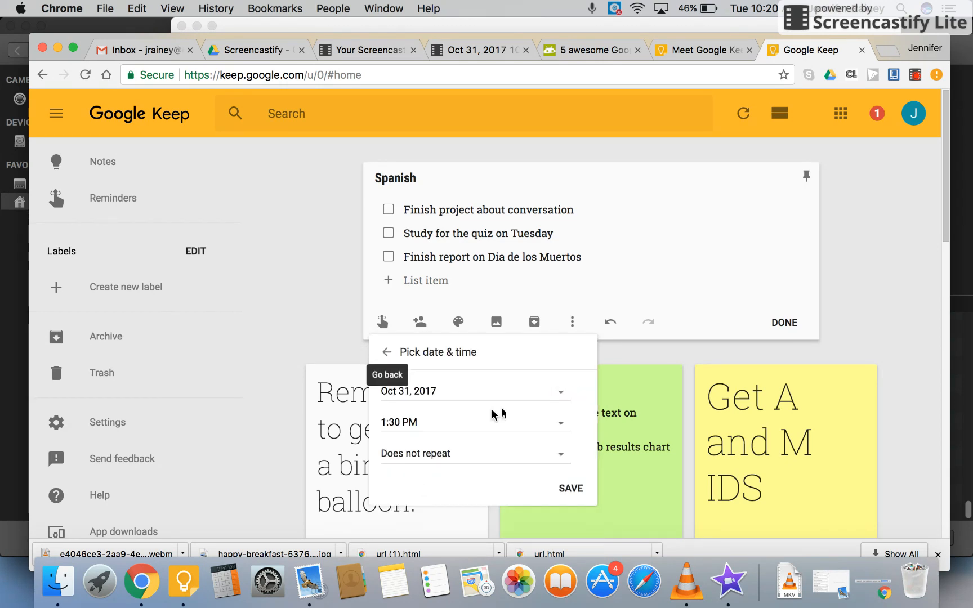
left_click(564, 398)
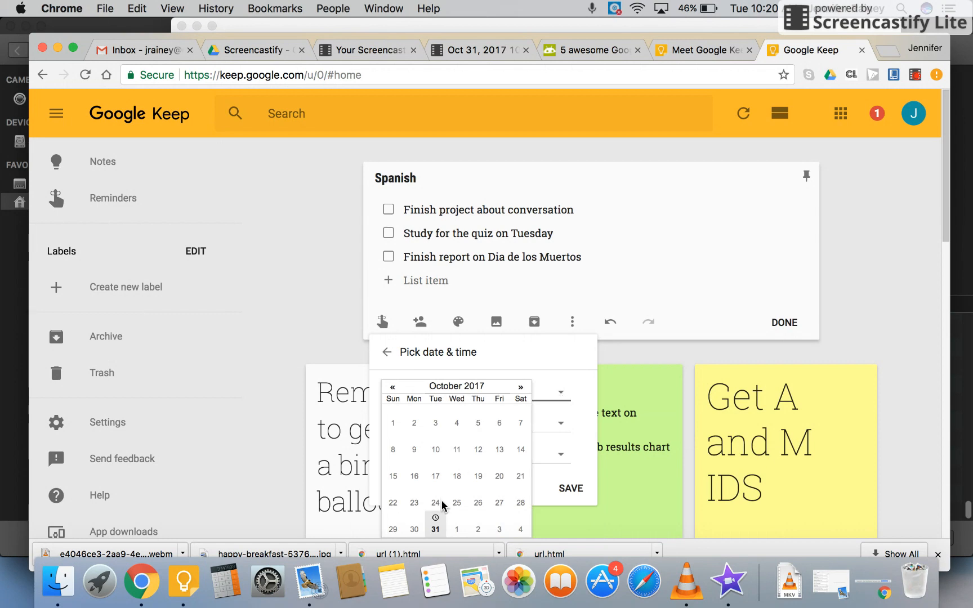
scroll(442, 499, "down", 1)
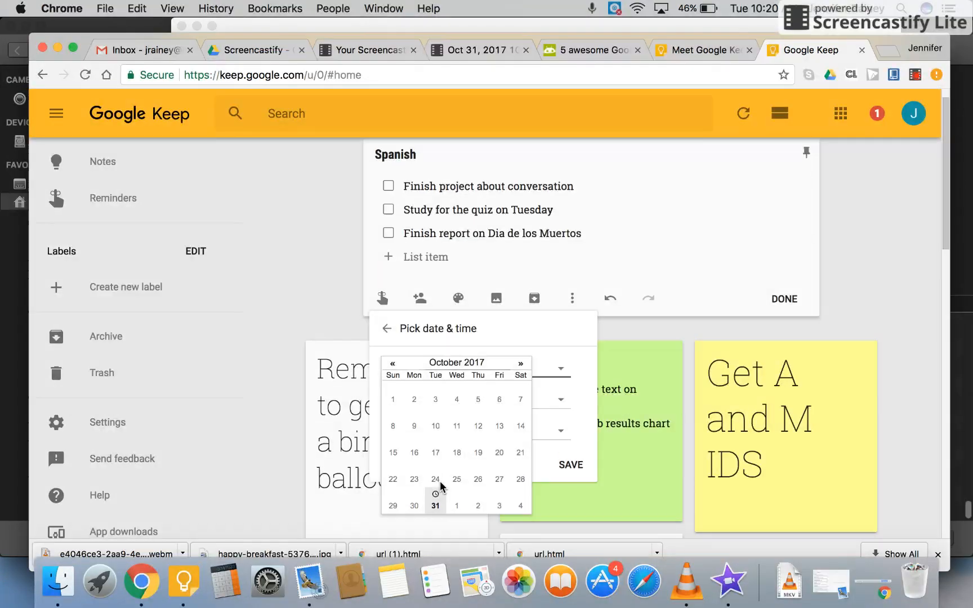
left_click(521, 363)
left_click(414, 401)
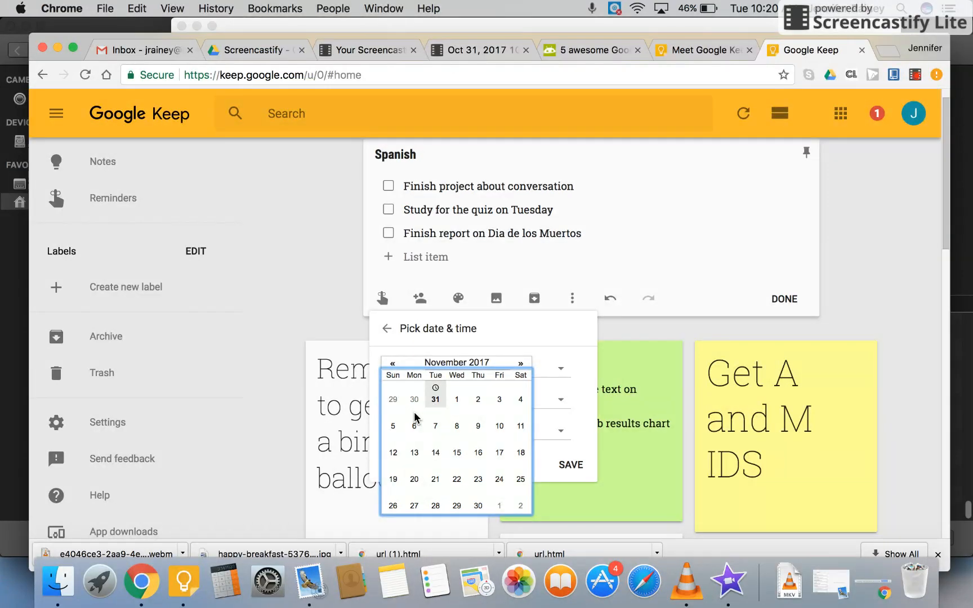
left_click(417, 426)
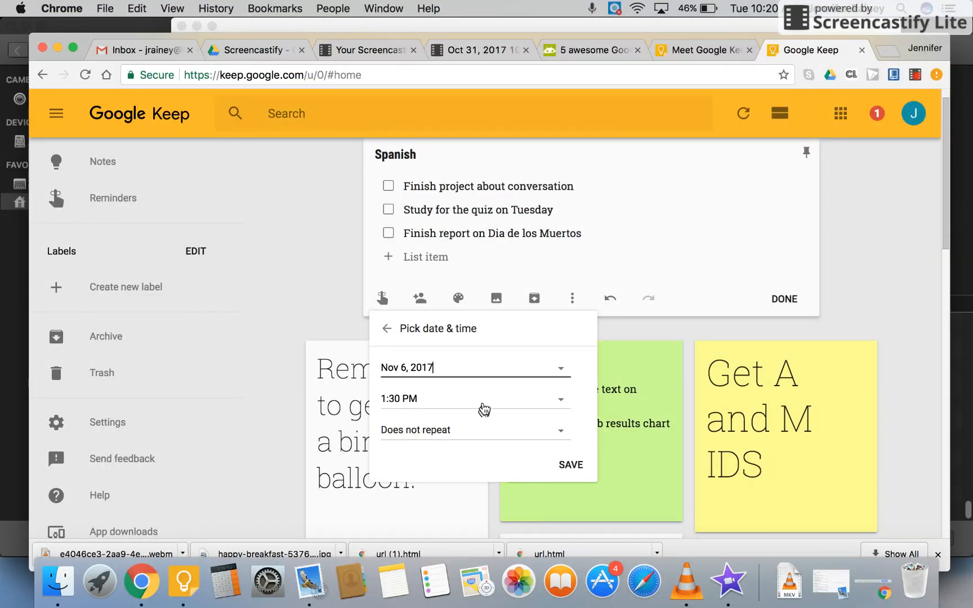
Set the Spanish checklist's reminder time to 6:00 PM and save the reminder
left_click(559, 403)
left_click(510, 476)
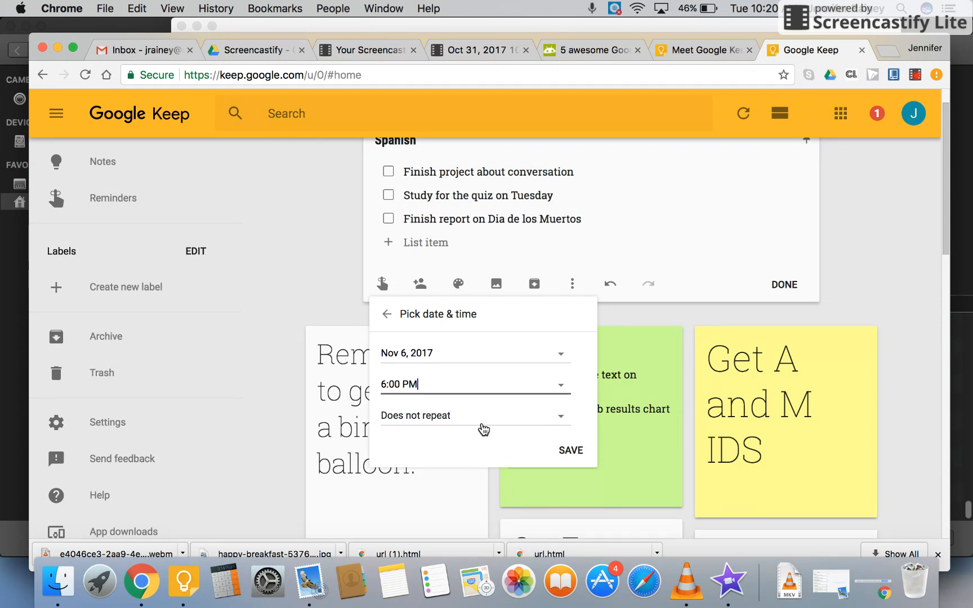
left_click(571, 449)
scroll(508, 421, "up", 2)
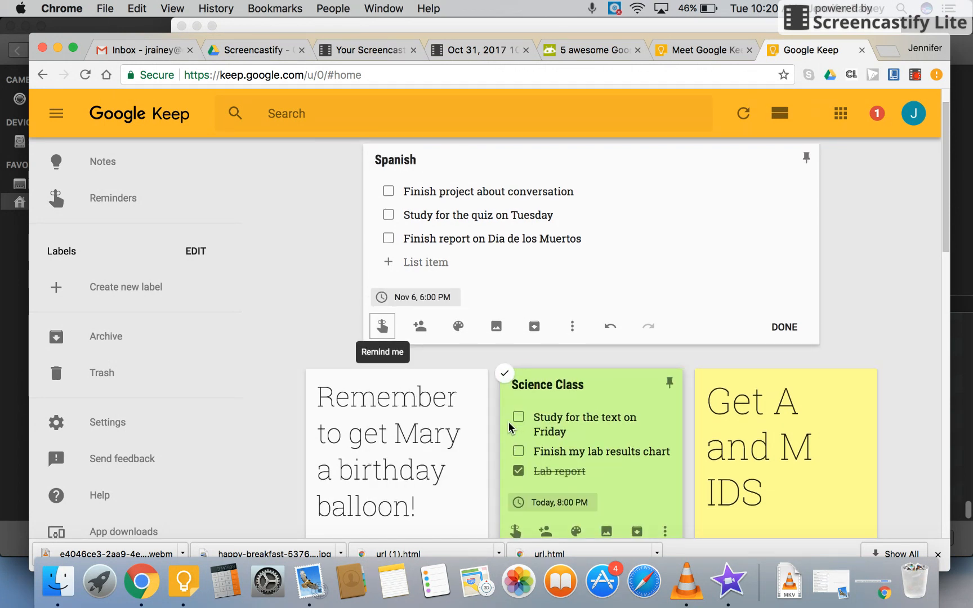
mouse_move(459, 351)
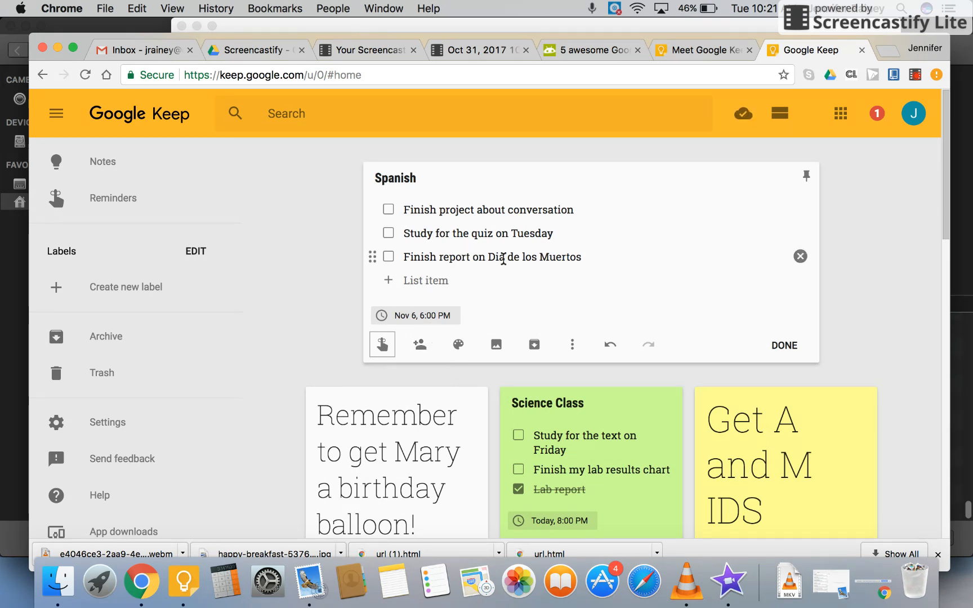
left_click(422, 346)
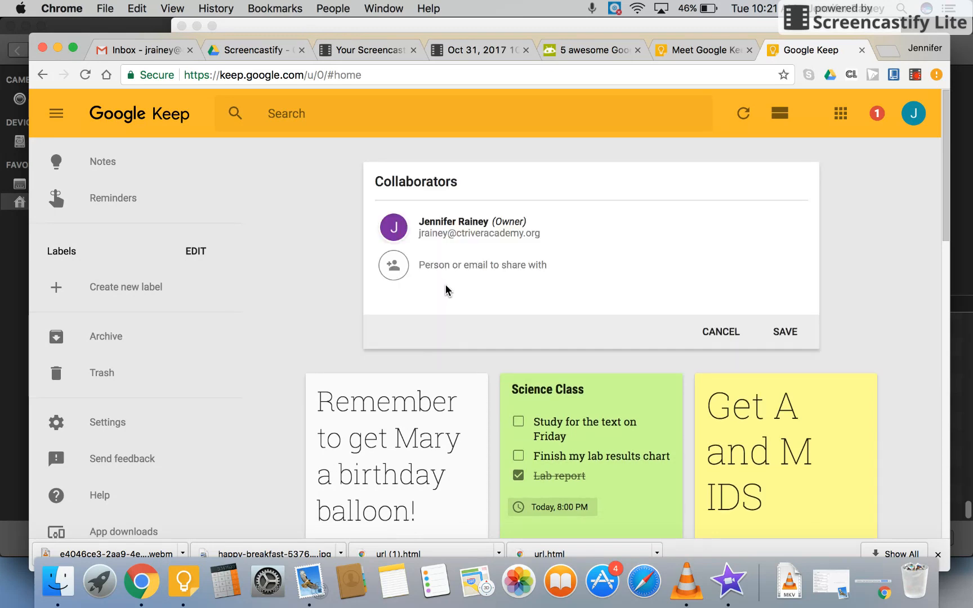
type("gj")
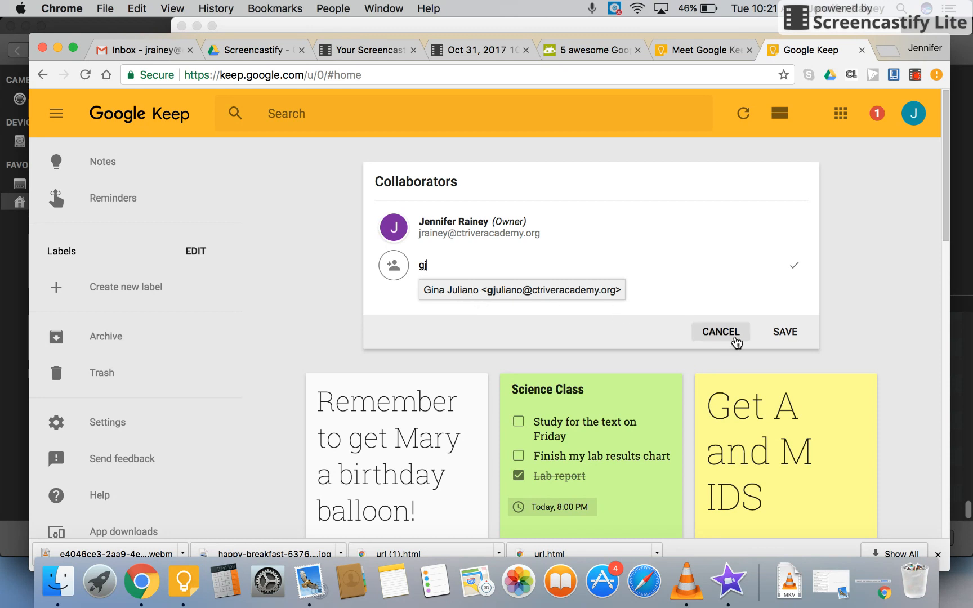
left_click(719, 332)
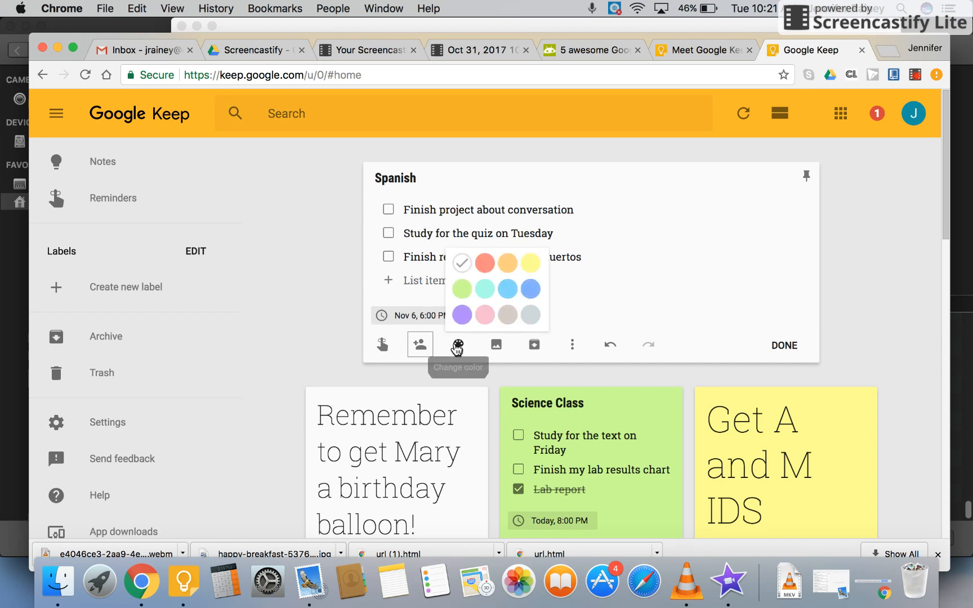
Change the Spanish checklist's background color to red and finish editing the note
left_click(485, 265)
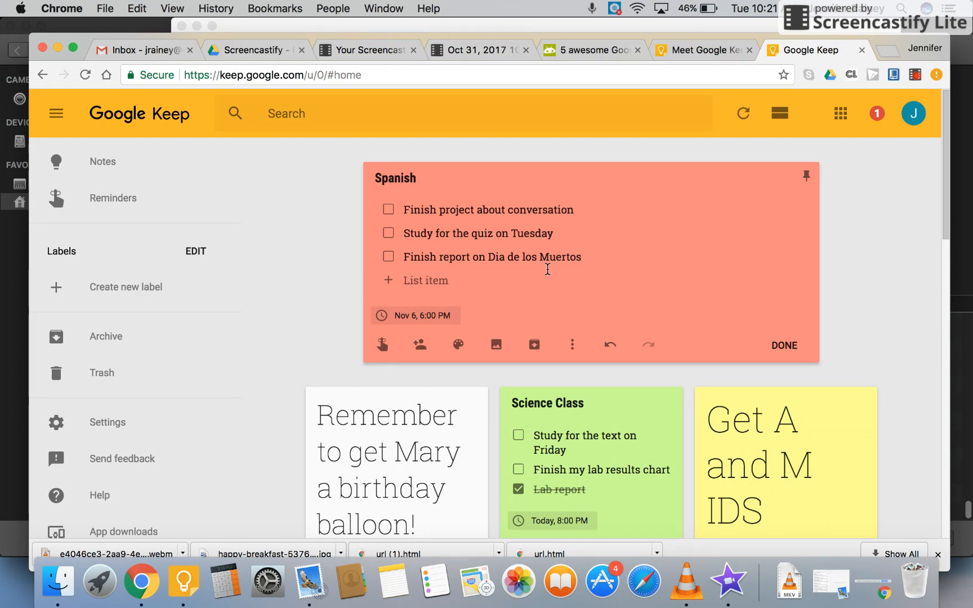
left_click(498, 350)
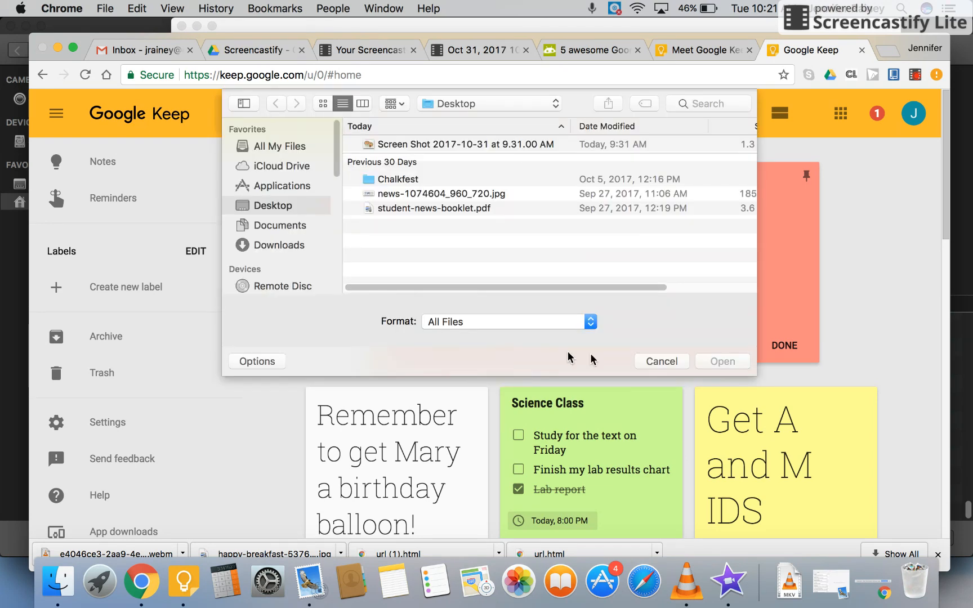
left_click(657, 361)
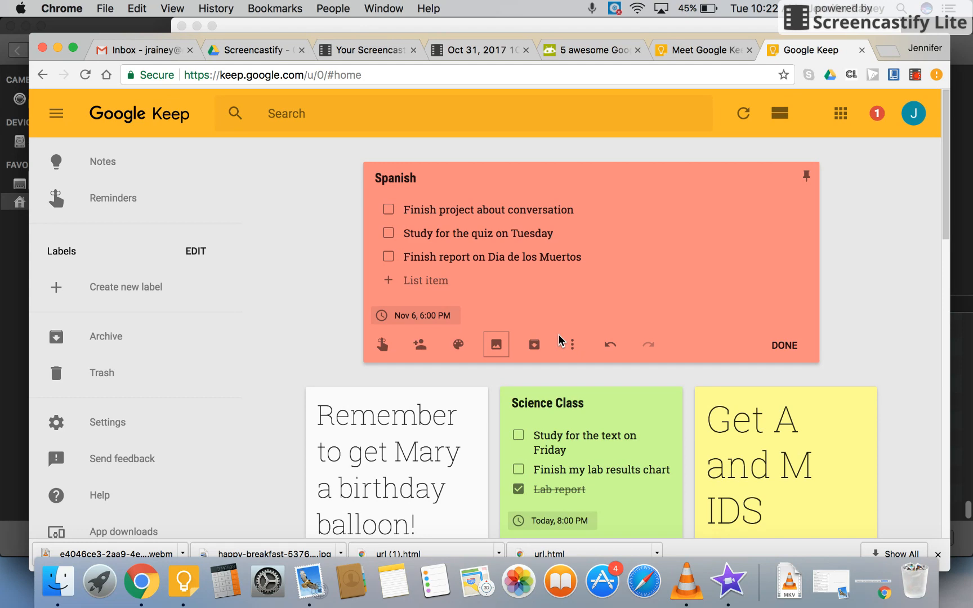
left_click(789, 351)
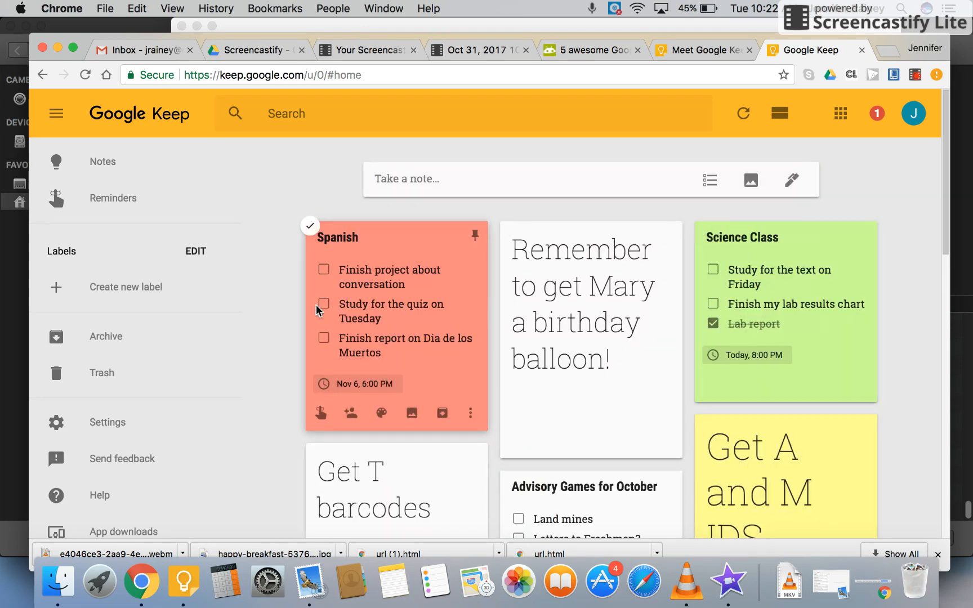
Check off "Finish project about conversation" in the Spanish checklist and archive the note
left_click(323, 269)
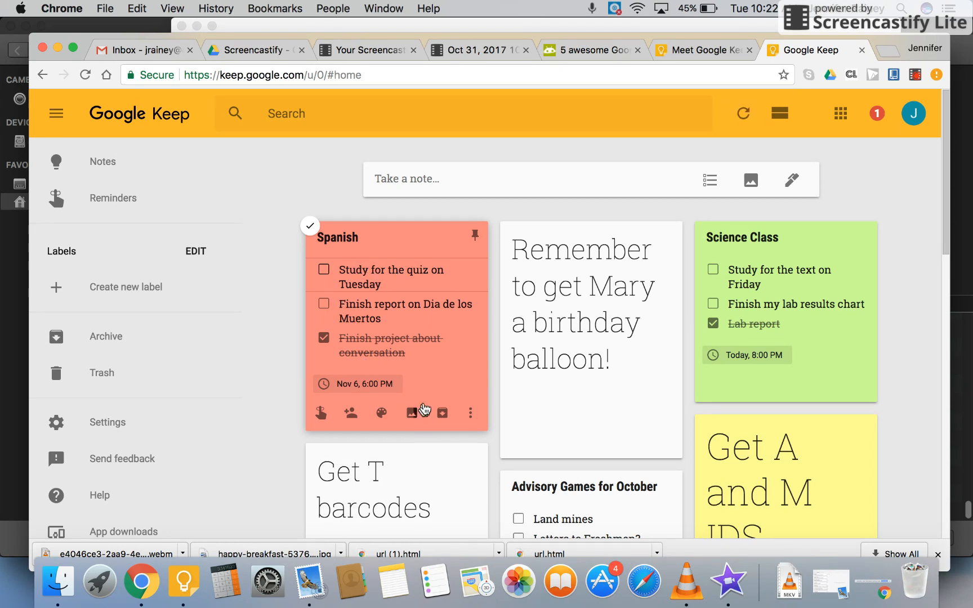
mouse_move(393, 430)
left_click(442, 415)
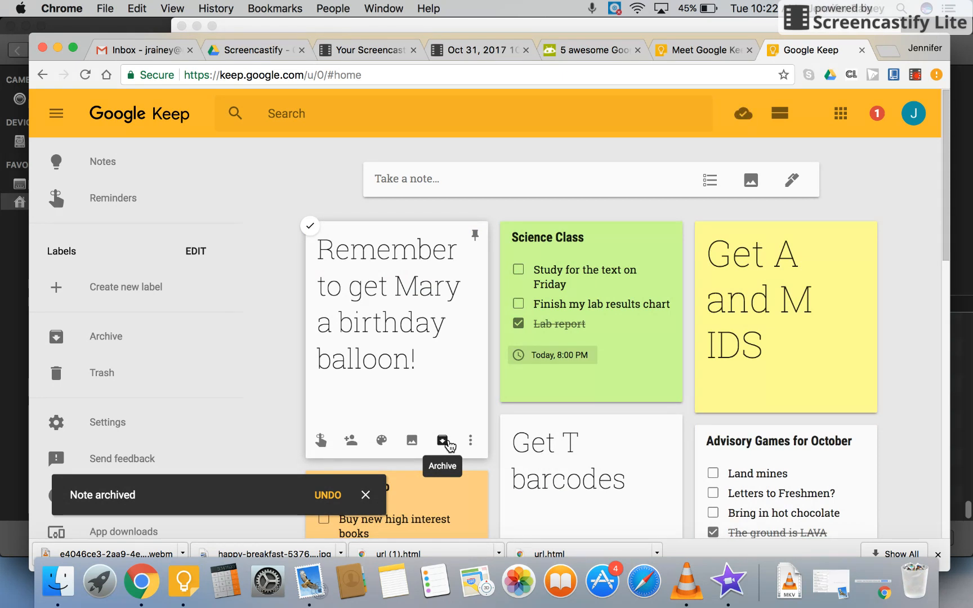